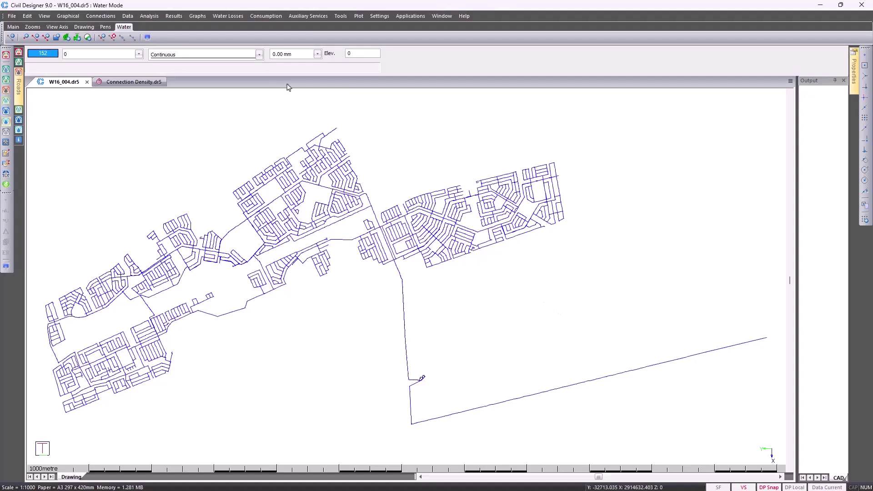
Step: Open the Set Water Losses by Groups table from Water Losses and move it to the screen centre
click(228, 16)
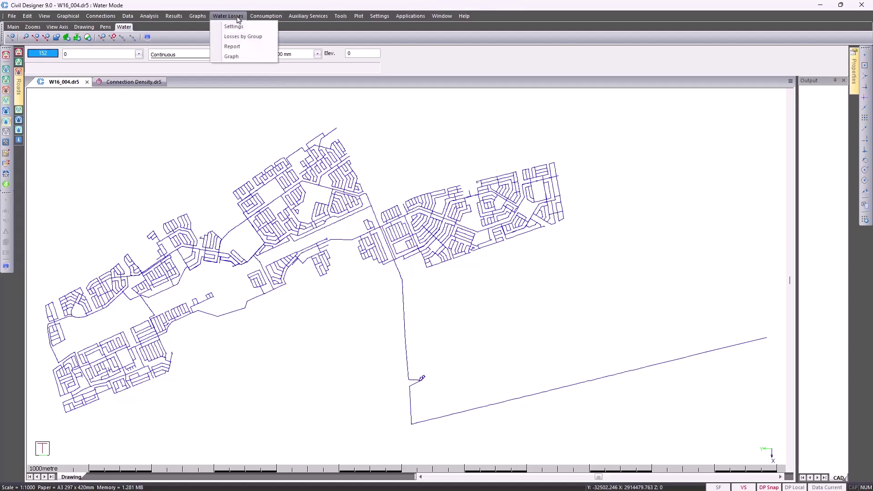
click(243, 36)
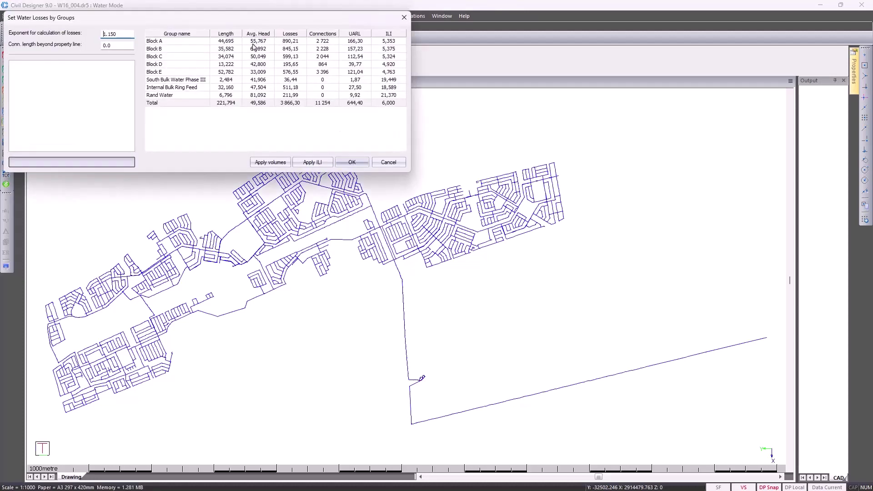
drag(253, 17, 407, 131)
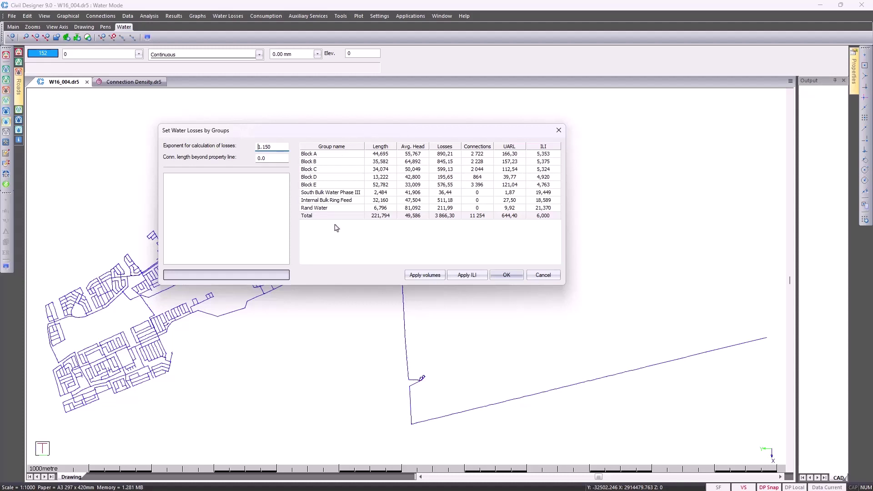
Step: Cancel the losses table, then review the nine network groups in Data > Groups > Settings and close it
click(541, 278)
click(125, 18)
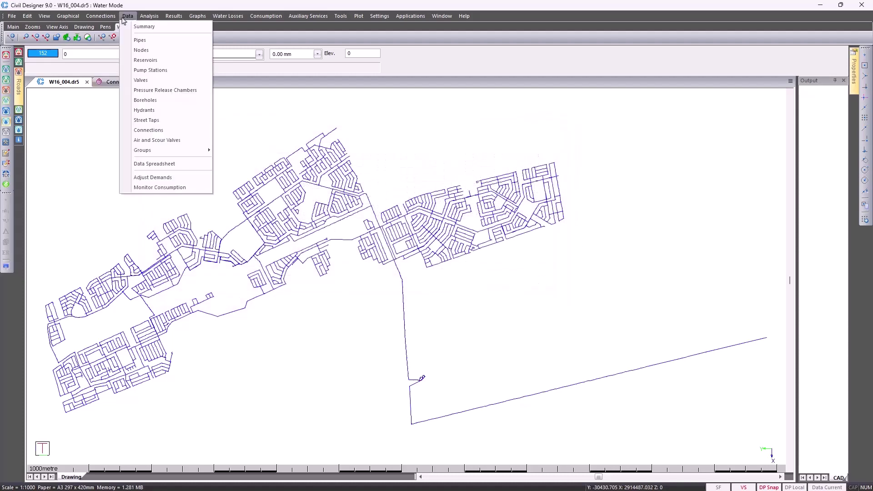
mouse_move(162, 151)
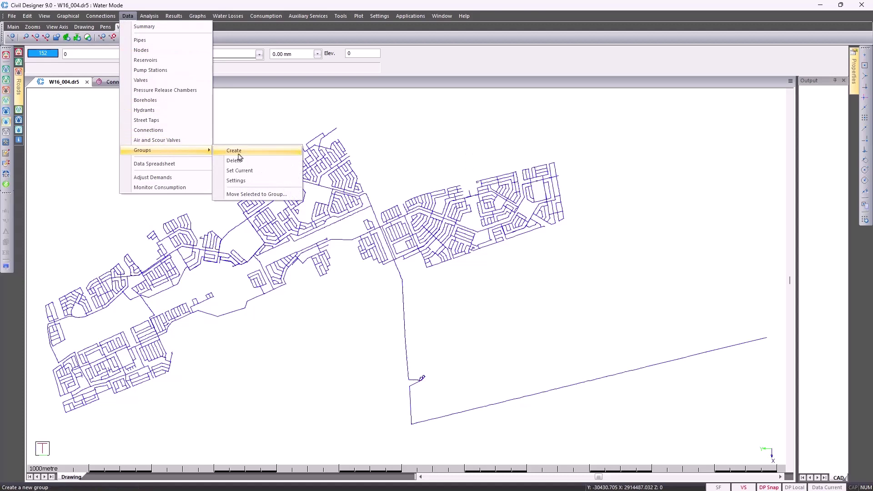
click(235, 181)
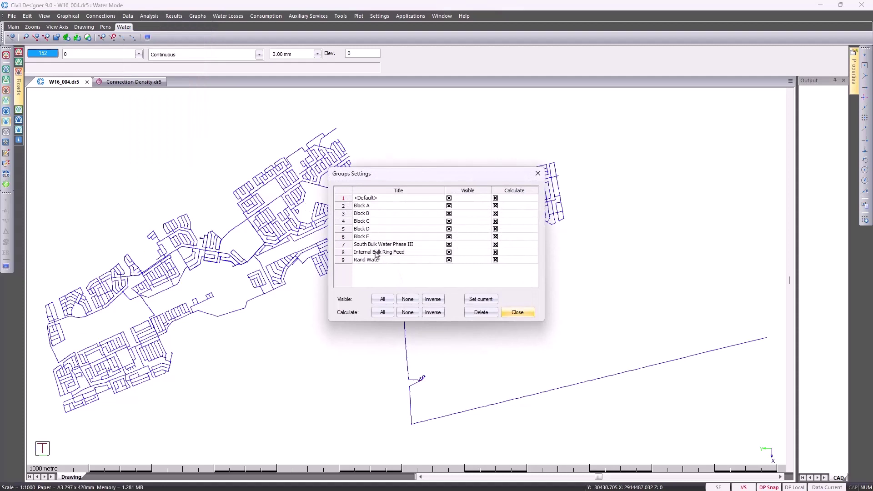
click(510, 310)
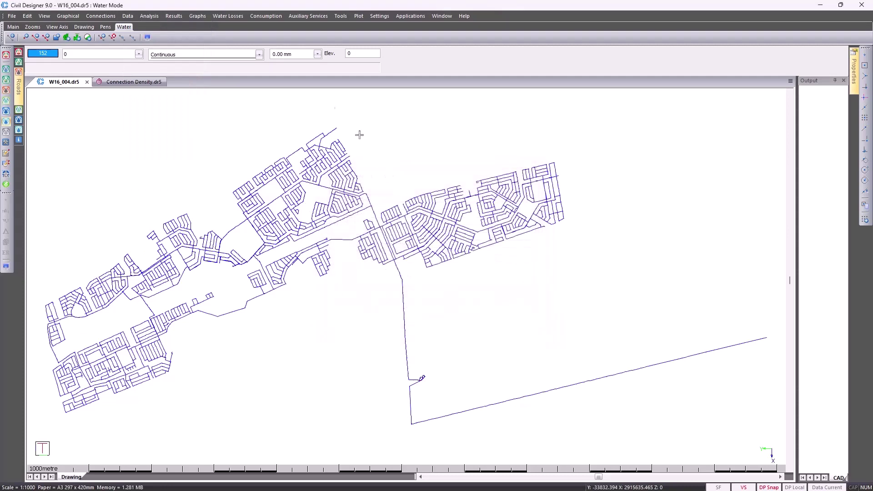
Step: Reopen the Set Water Losses by Groups table via Water Losses > Losses by Group
click(235, 16)
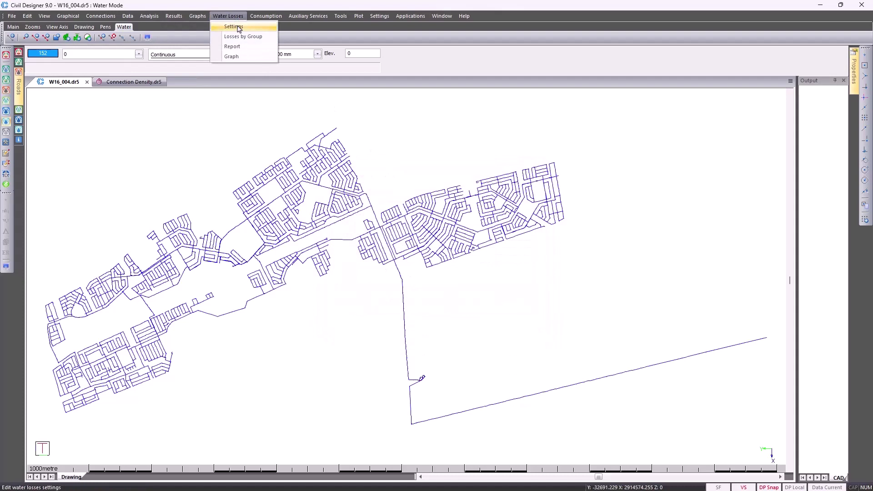
click(241, 37)
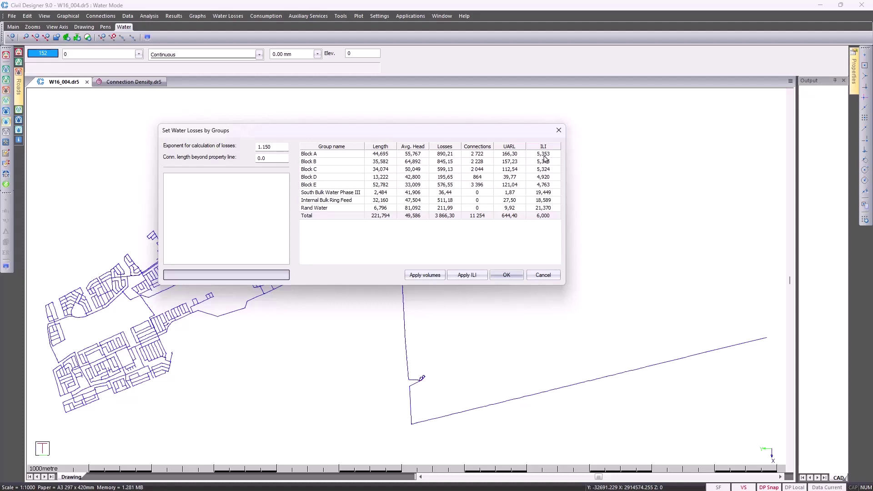
Step: Set Block A's ILI target to 8
double_click(543, 155)
text(8)
click(457, 155)
Step: Set the ILI target of Block B and each remaining group to 6
double_click(534, 162)
text(6)
key(Return)
text(6)
key(Return)
text(6)
key(Return)
text(6)
key(Return)
text(6)
key(Return)
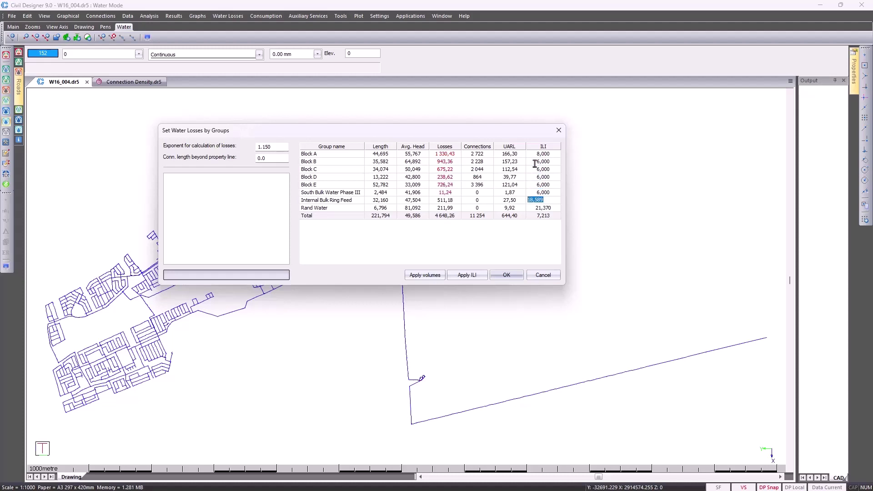
text(6)
key(Return)
text(6)
Step: Apply the ILI targets so every group's water losses are adjusted, giving overall ILI 6,437
click(465, 280)
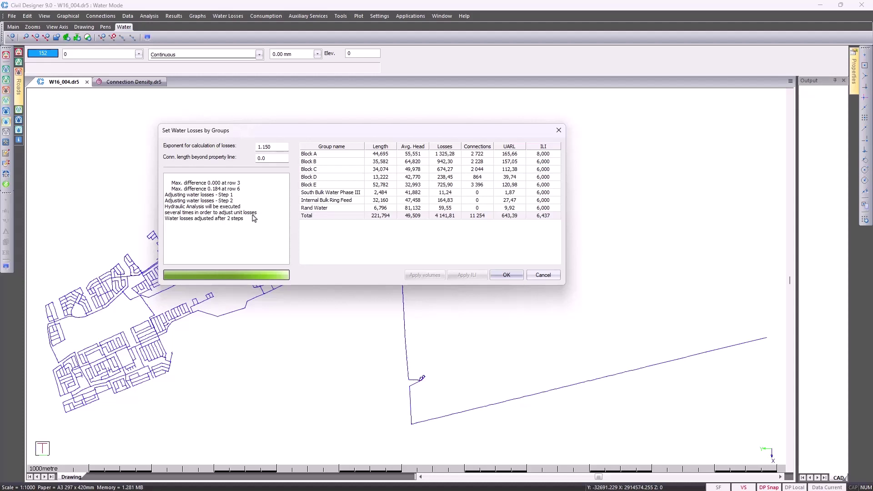
Step: Set Block A's losses to 1 320
click(455, 155)
text(1320)
click(451, 184)
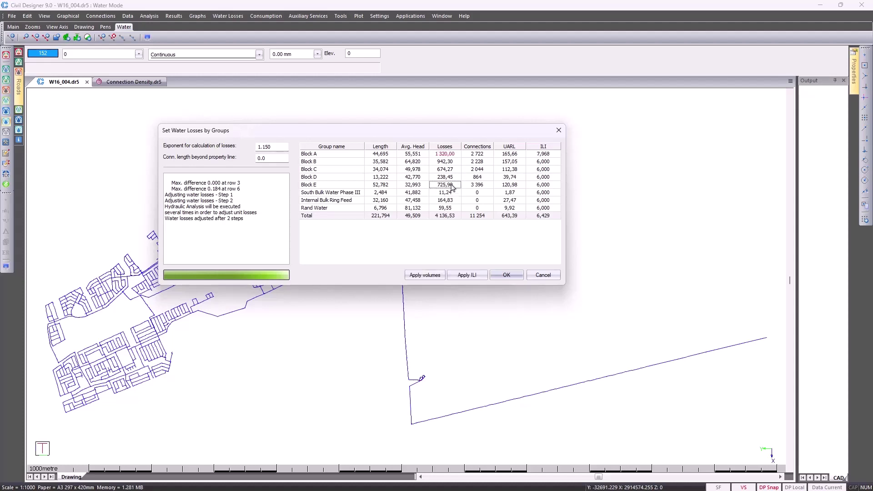
Step: Set Block E's losses to 720 and Rand Water's to 60, then apply the volumes
click(453, 184)
text(720)
click(454, 207)
text(60)
click(436, 276)
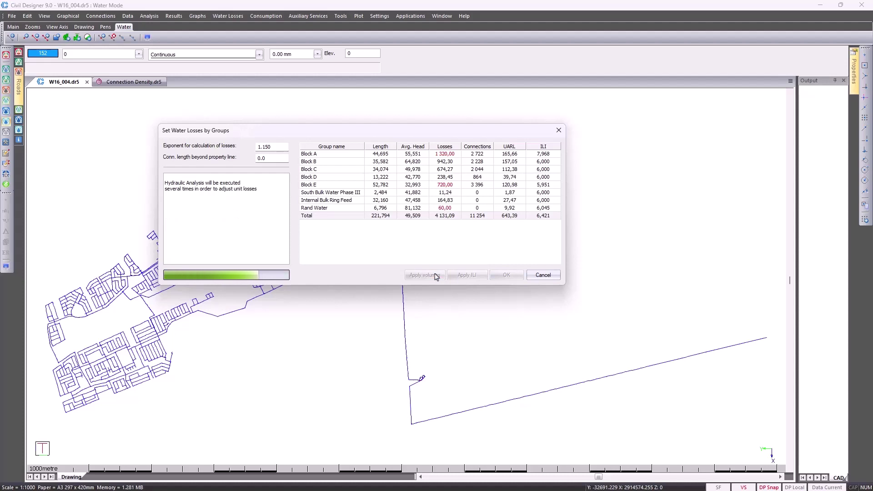